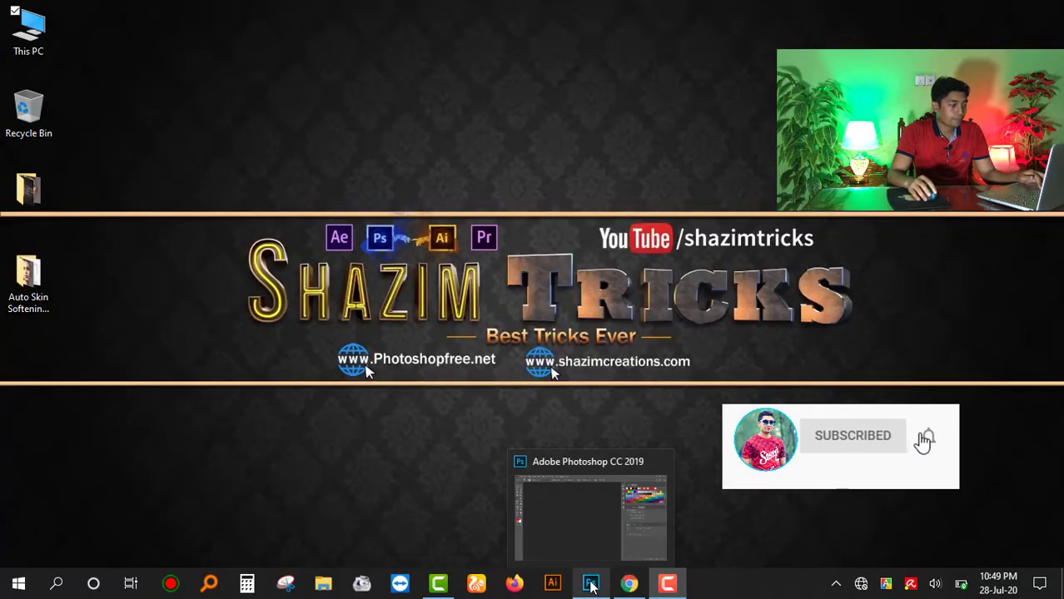
Switch to Photoshop and open the portrait franziska_02_by_sim4nee_dthelf from the Auto Skin Softening folder
left_click(590, 584)
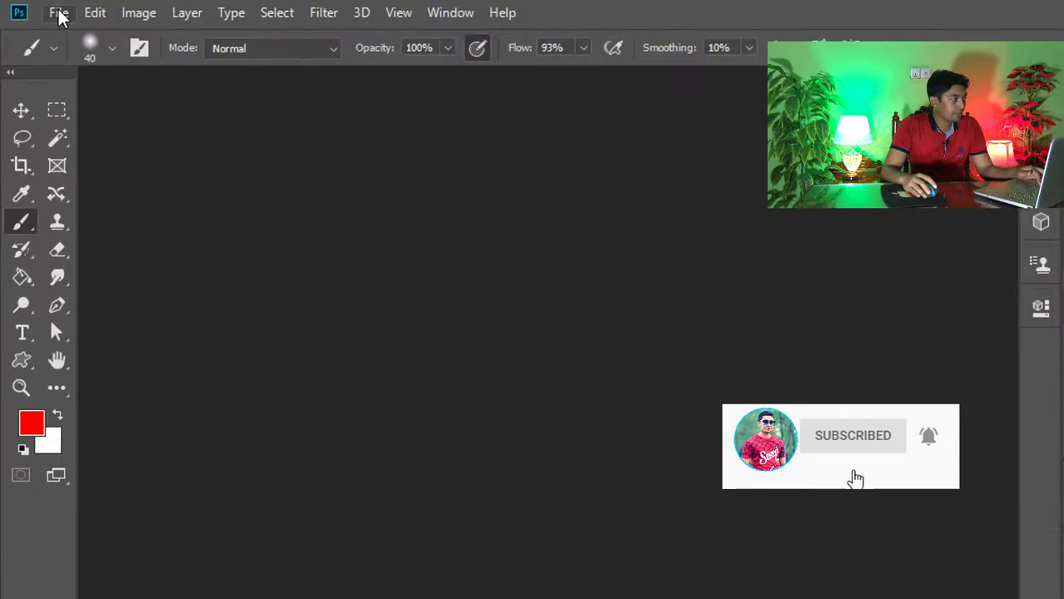
left_click(79, 18)
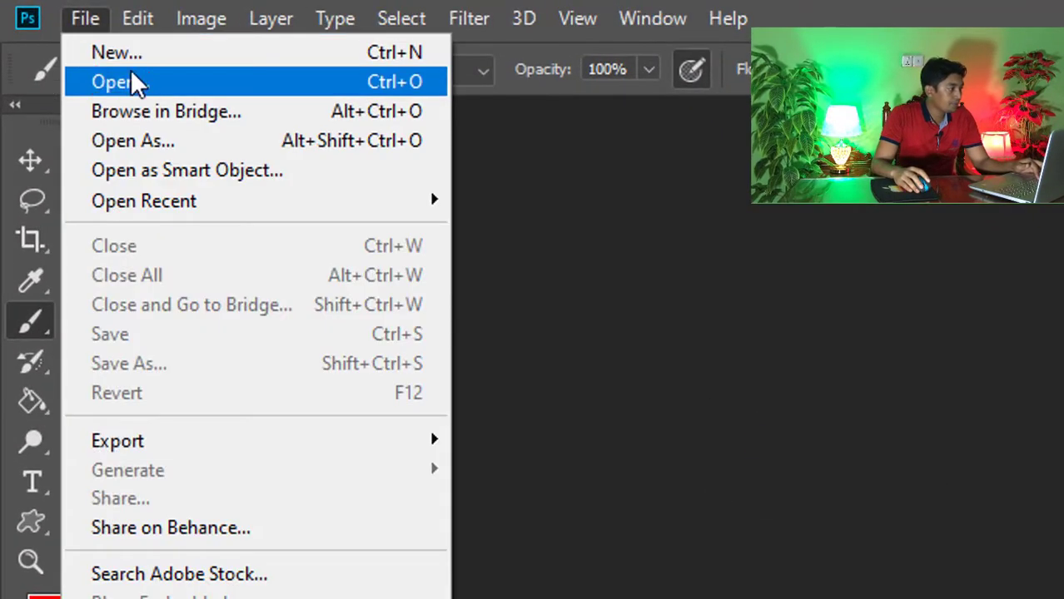
left_click(131, 79)
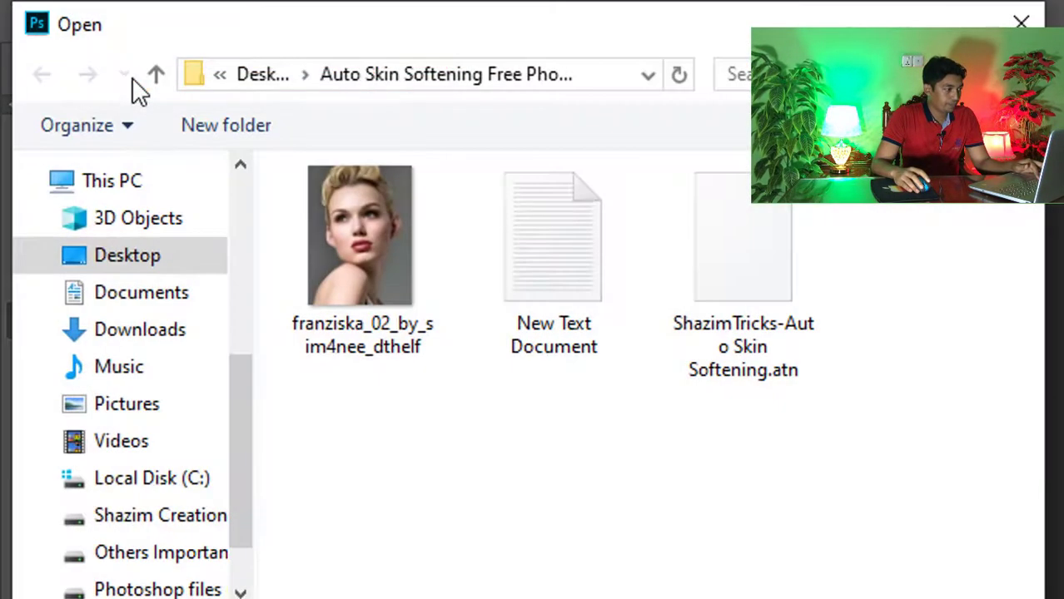
left_click(370, 236)
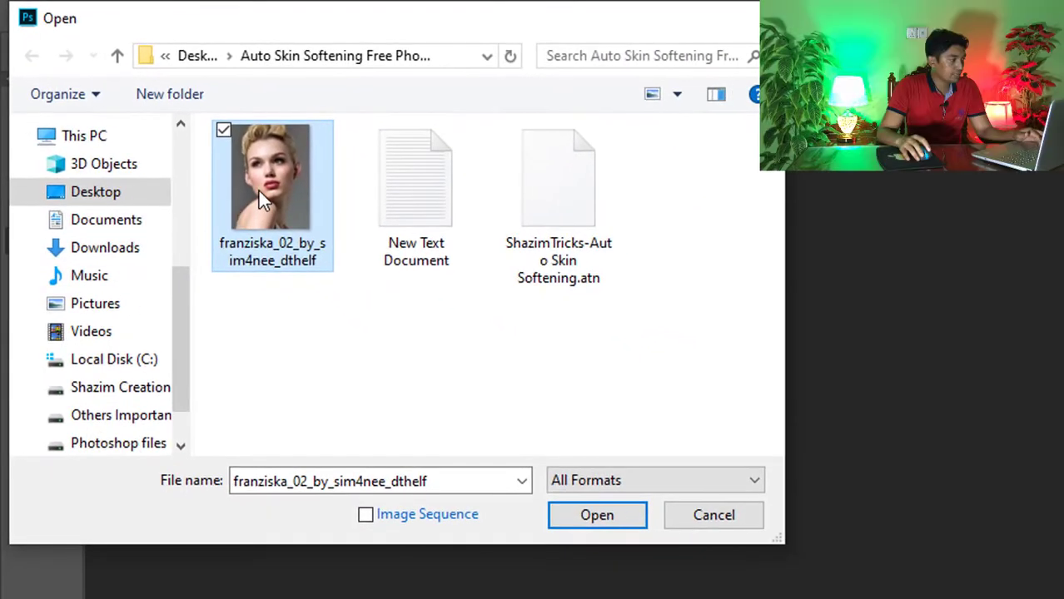
left_click(608, 517)
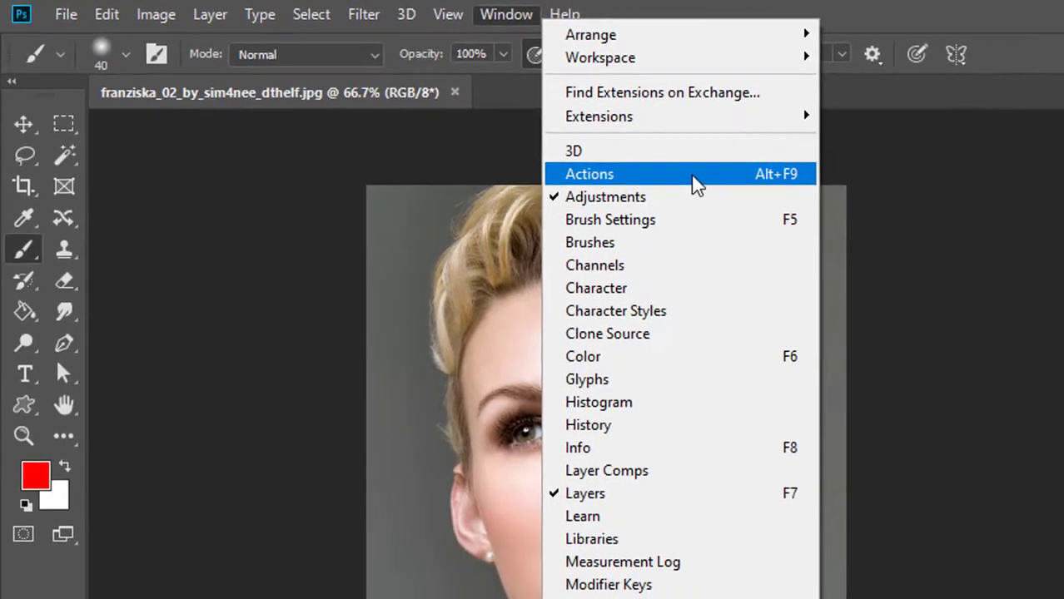
Show the Actions panel and load the action set ShazimTricks-Auto Skin Softening.atn into it
left_click(870, 200)
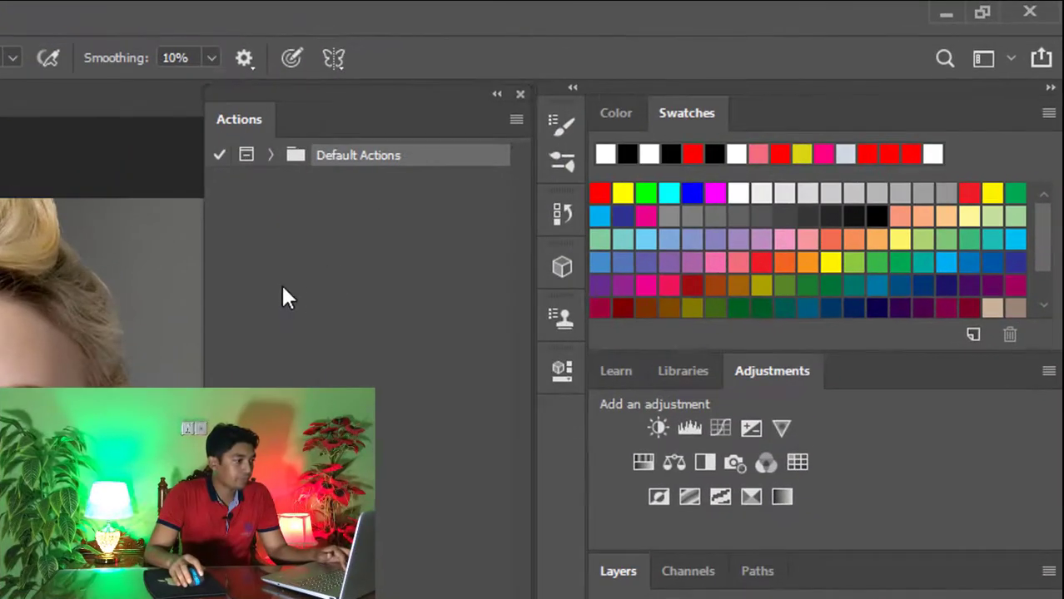
left_click(515, 120)
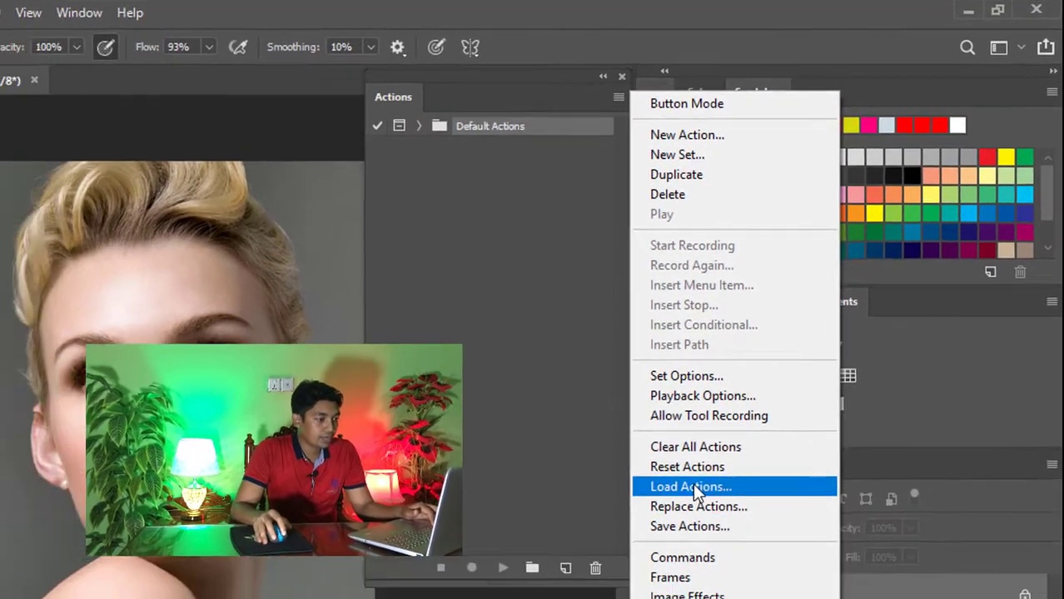
left_click(684, 532)
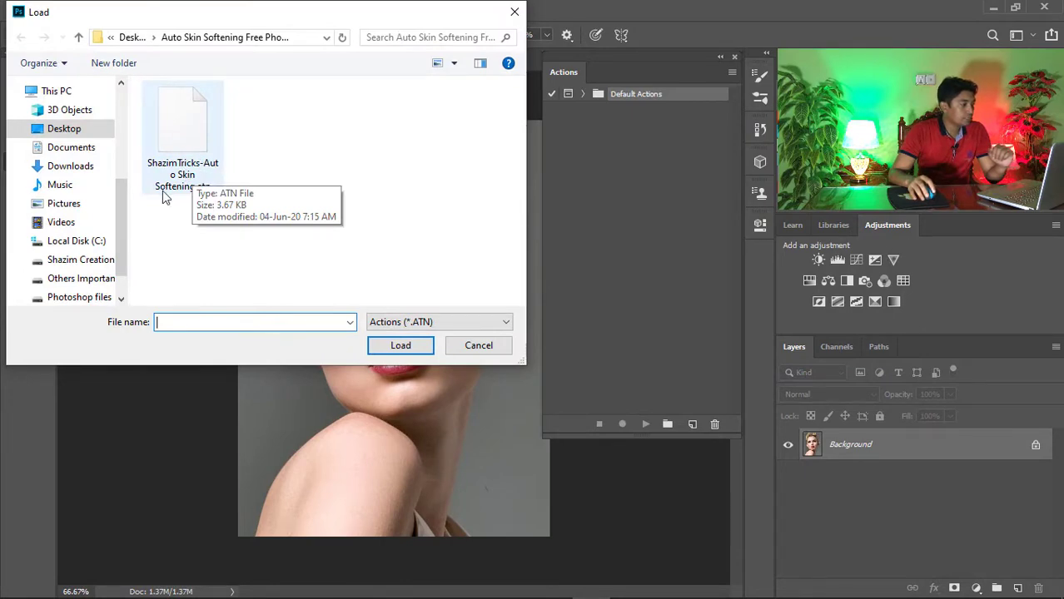
left_click(196, 164)
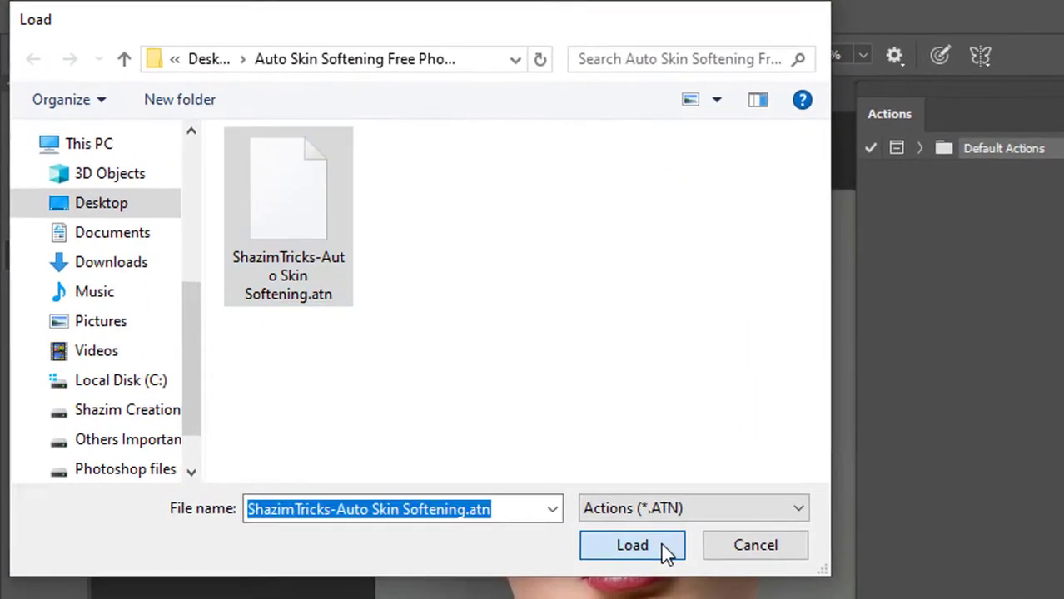
left_click(401, 346)
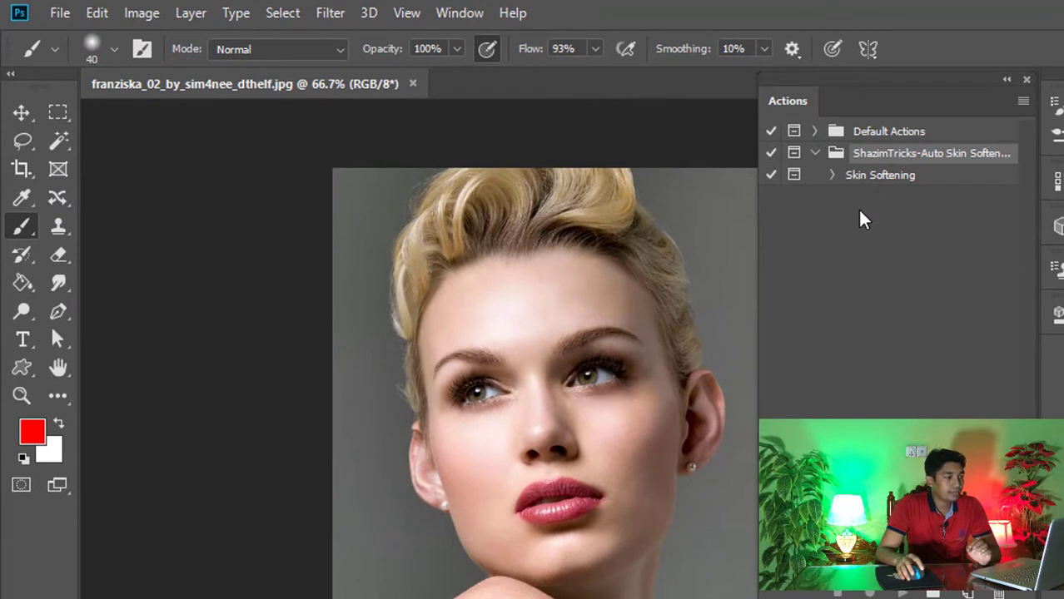
Play the Skin Softening action and apply its Surface Blur with a radius of 25 pixels and a threshold of 20 levels
left_click(876, 178)
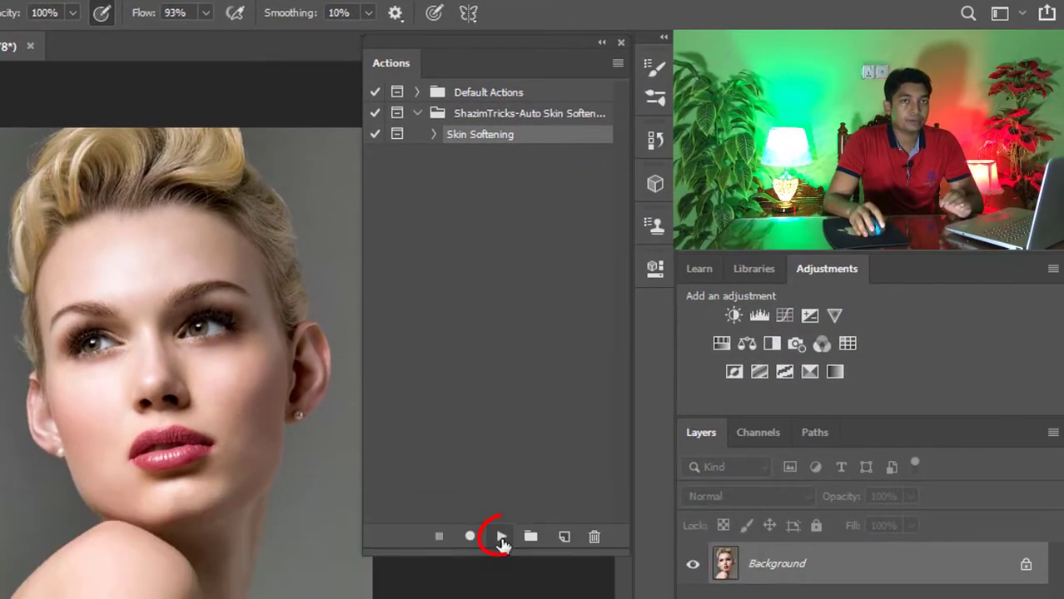
left_click(502, 537)
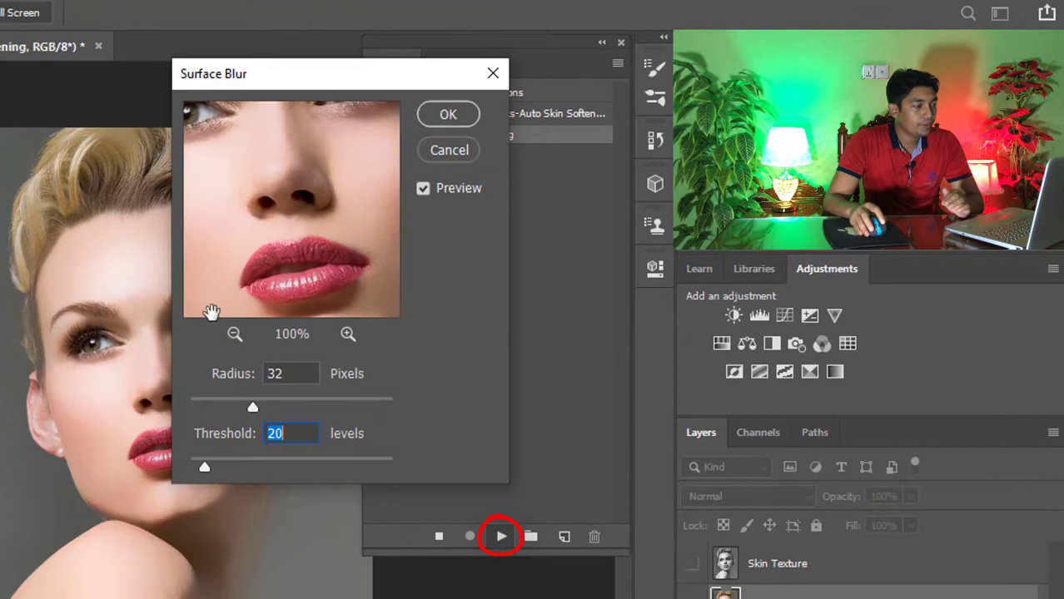
left_click(99, 293, "ctrl")
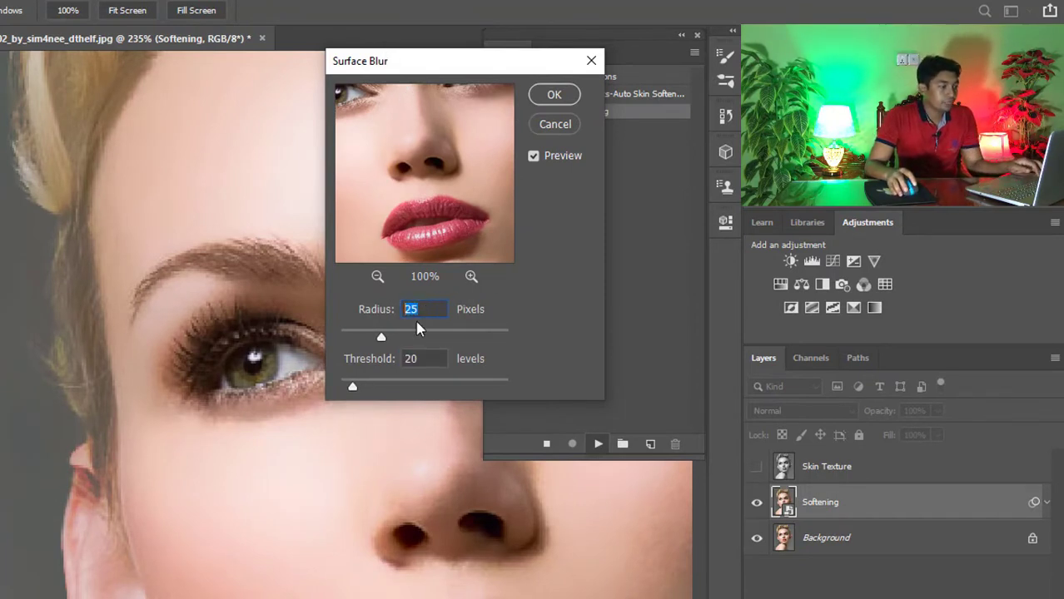
left_click(545, 91)
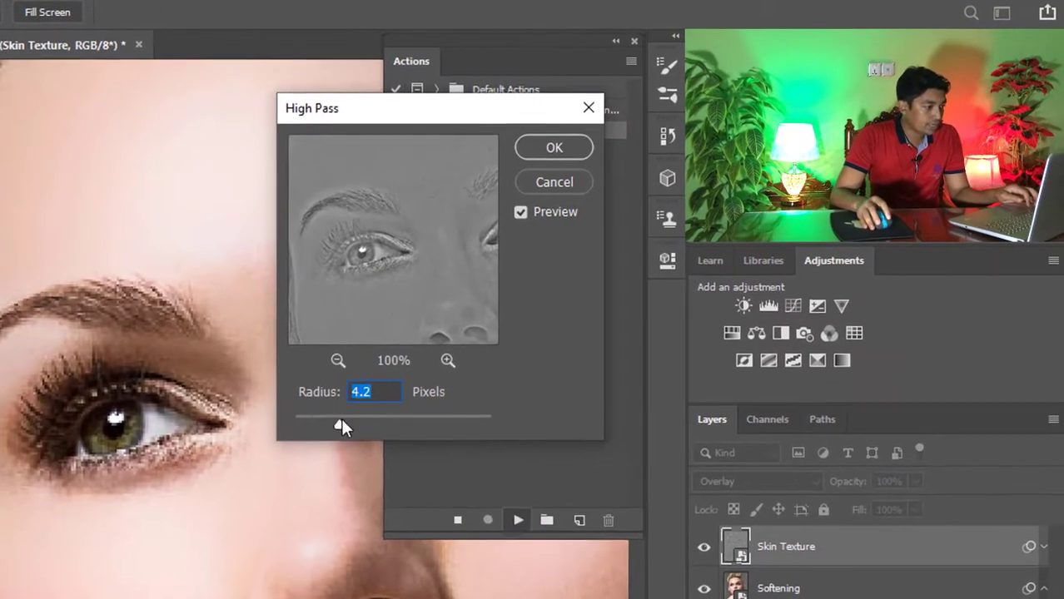
Apply the action's High Pass filter with a radius of 1.5 pixels and accept the Skin Softening group's blending options
left_click_drag(446, 361, 424, 362)
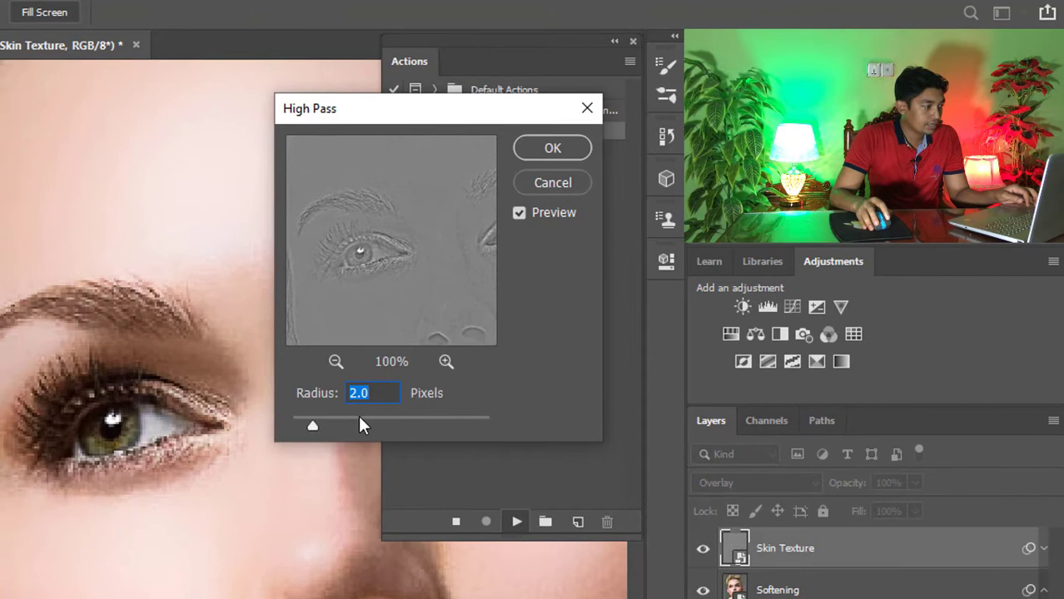
left_click_drag(374, 394, 336, 394)
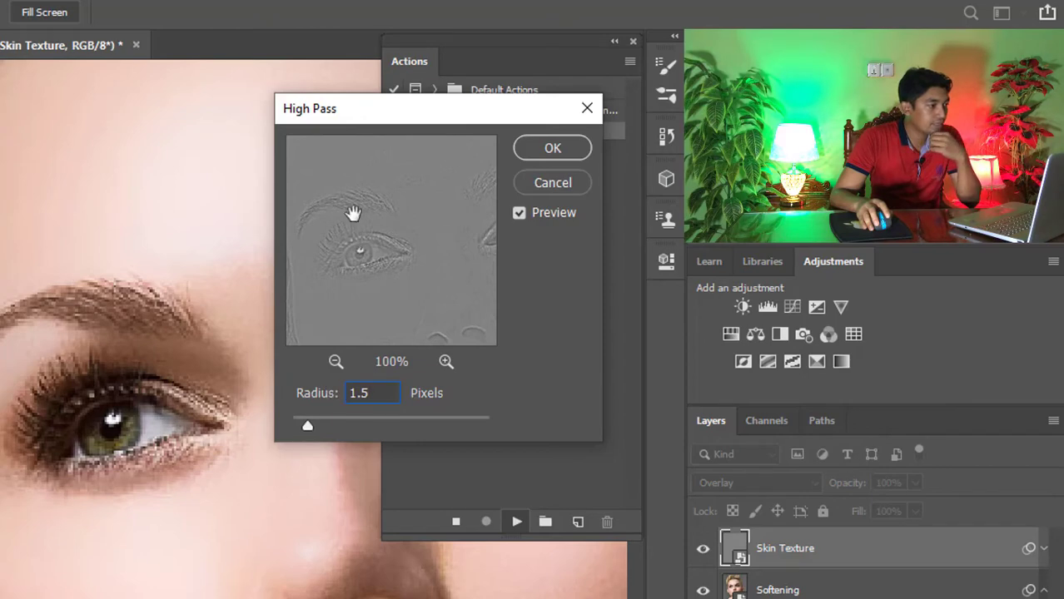
left_click(538, 147)
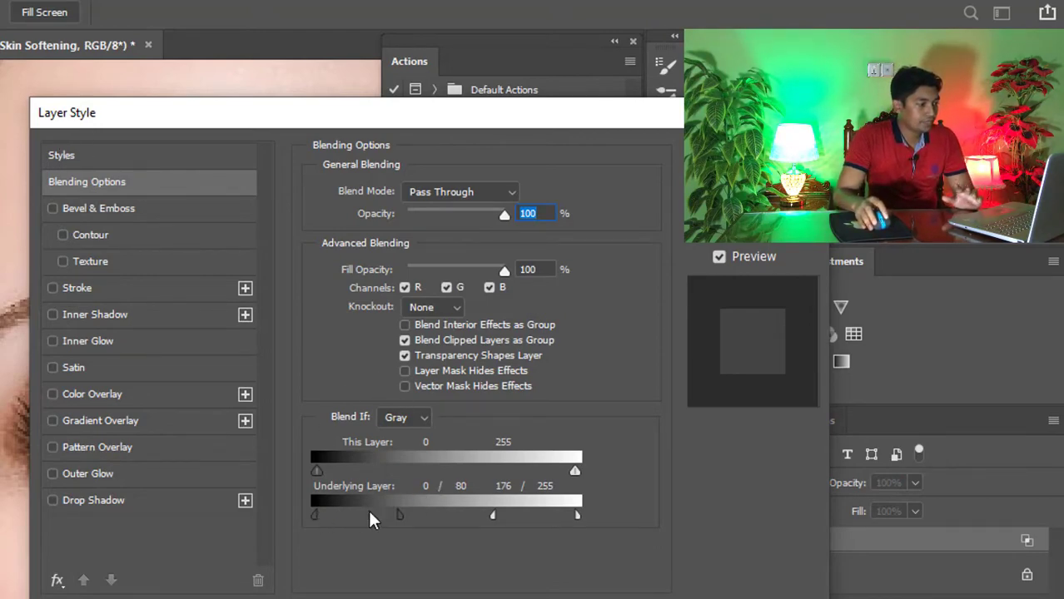
left_click(740, 159)
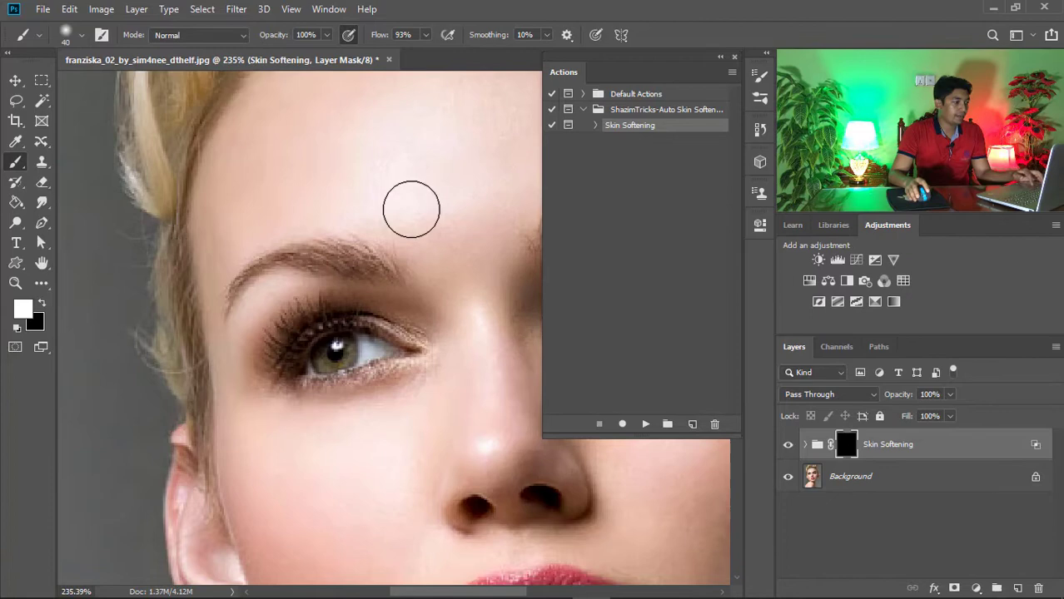
Paint white on the Skin Softening mask over the forehead, using the Brush tool at 98% opacity and 100% flow
mouse_move(398, 194)
left_mouse_down()
mouse_move(428, 193)
mouse_move(404, 190)
mouse_move(417, 190)
mouse_move(435, 156)
left_mouse_up()
right_click(15, 163)
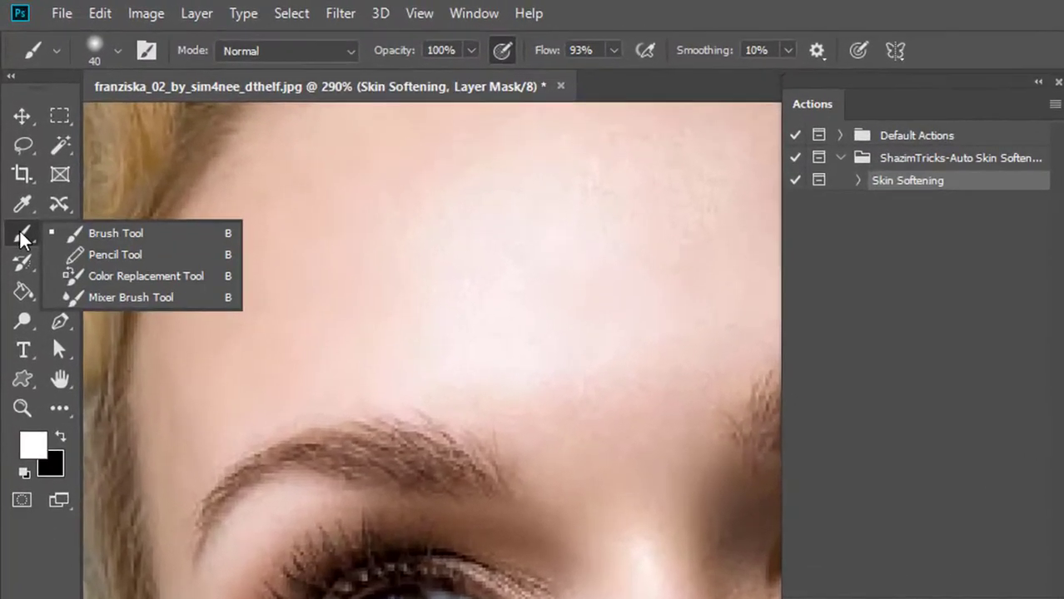
left_click(147, 238)
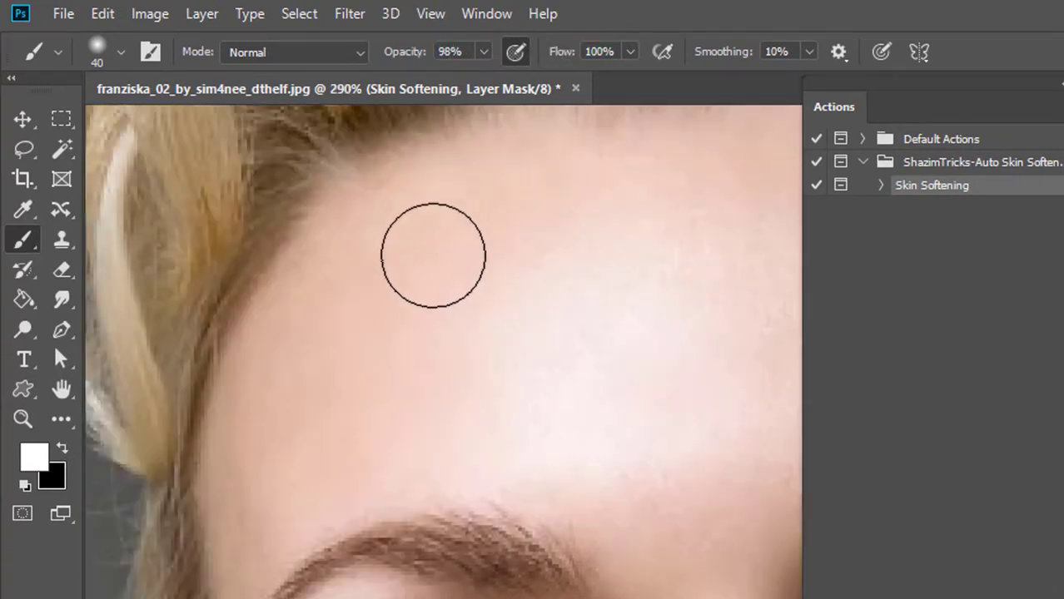
left_click_drag(321, 333, 406, 235)
left_click_drag(517, 197, 412, 293)
mouse_move(412, 276)
left_mouse_down()
mouse_move(596, 272)
mouse_move(365, 481)
mouse_move(548, 588)
left_mouse_up()
left_click_drag(449, 560, 196, 416)
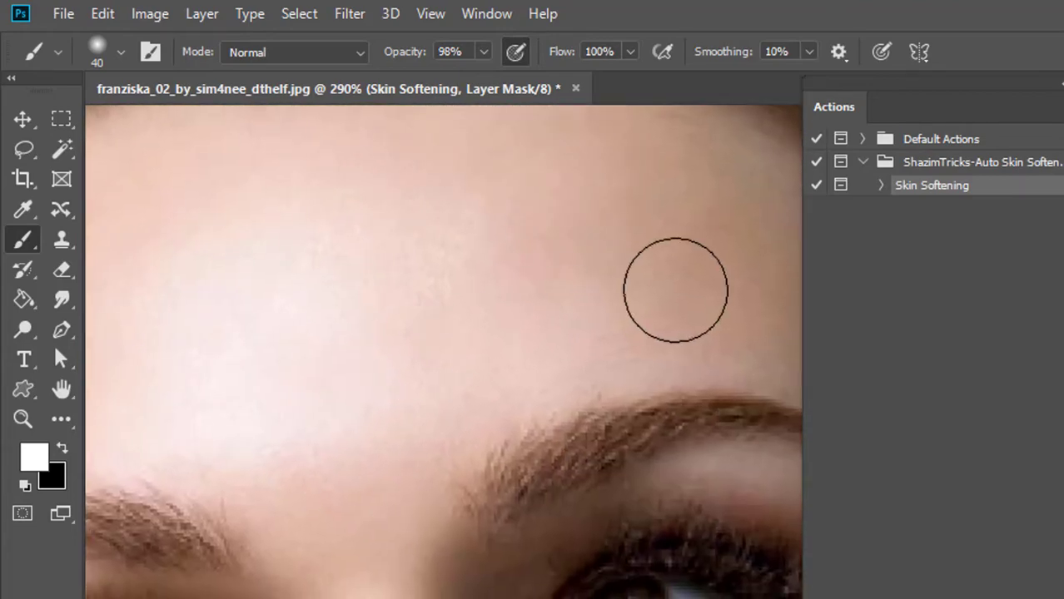
left_click_drag(530, 254, 453, 409)
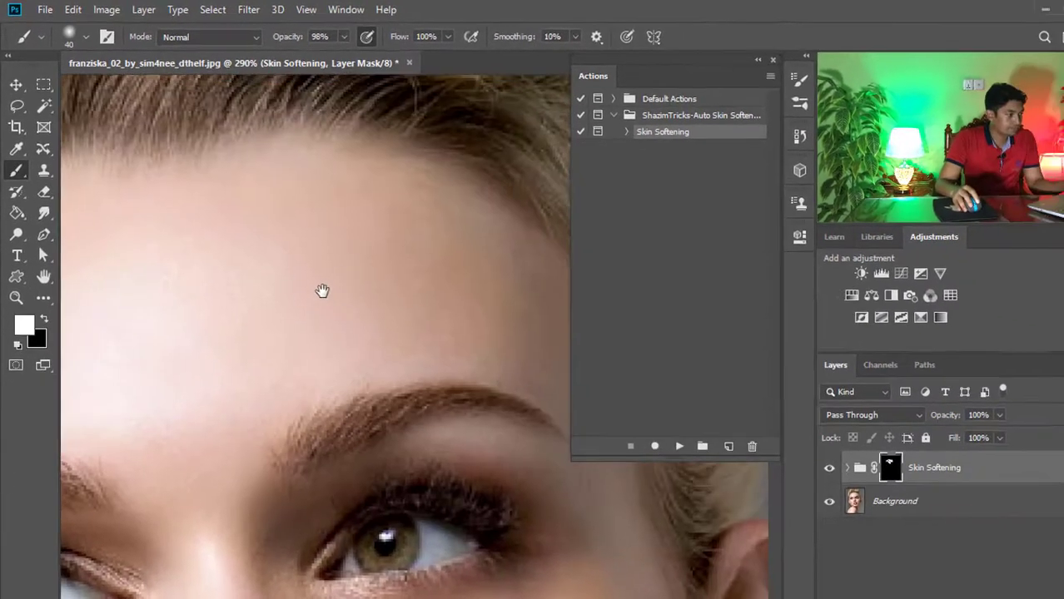
mouse_move(429, 245)
left_mouse_down()
mouse_move(185, 195)
mouse_move(343, 343)
mouse_move(309, 381)
left_mouse_up()
mouse_move(453, 341)
left_mouse_down()
mouse_move(433, 252)
mouse_move(213, 397)
mouse_move(203, 372)
left_mouse_up()
left_click_drag(209, 313, 234, 125)
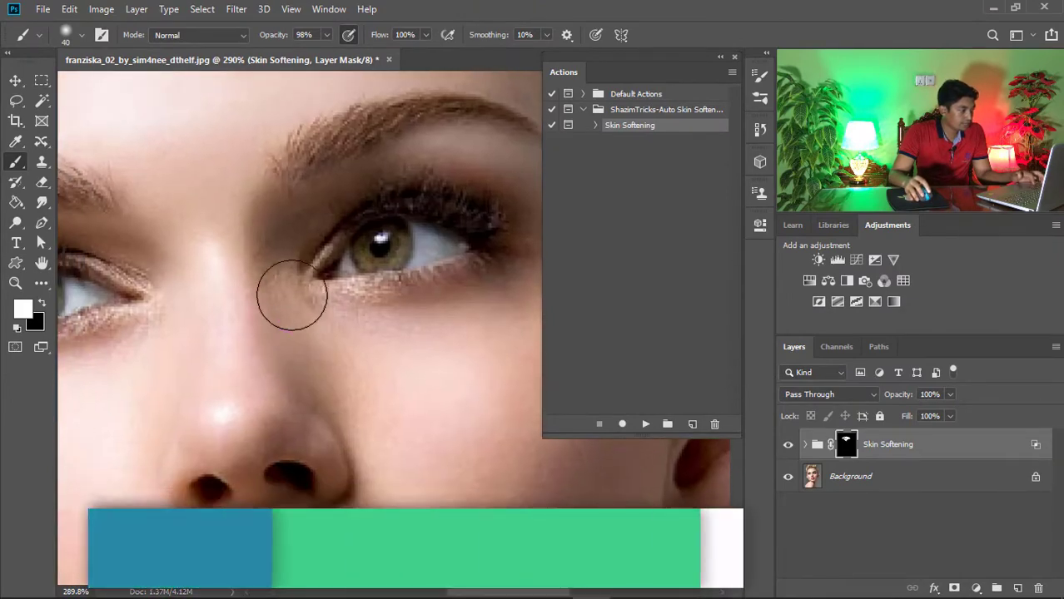
Paint white on the Skin Softening mask along the side of the nose, under the eye and over the shaded cheek
mouse_move(293, 295)
left_mouse_down()
mouse_move(368, 342)
mouse_move(387, 328)
left_mouse_up()
left_click_drag(387, 328, 289, 349)
mouse_move(287, 357)
left_mouse_down()
mouse_move(360, 338)
mouse_move(351, 350)
mouse_move(414, 297)
mouse_move(421, 236)
mouse_move(454, 203)
mouse_move(473, 219)
left_mouse_up()
left_click_drag(497, 329, 451, 147)
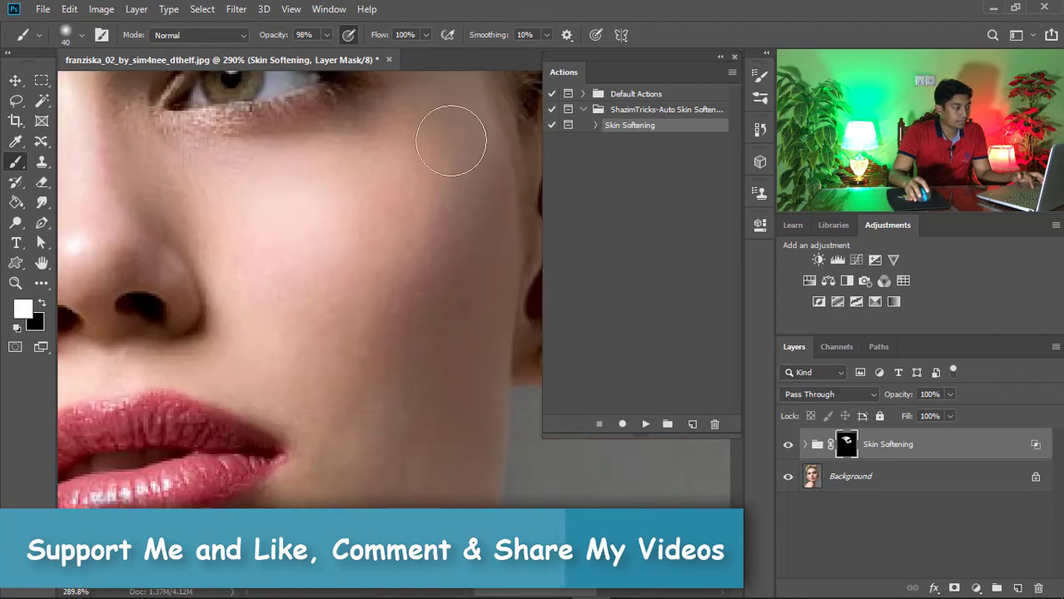
mouse_move(353, 310)
left_mouse_down()
mouse_move(252, 331)
mouse_move(420, 207)
mouse_move(348, 385)
mouse_move(370, 424)
left_mouse_up()
left_click_drag(372, 434, 439, 238)
left_click_drag(422, 275, 366, 343)
left_click_drag(466, 281, 444, 348)
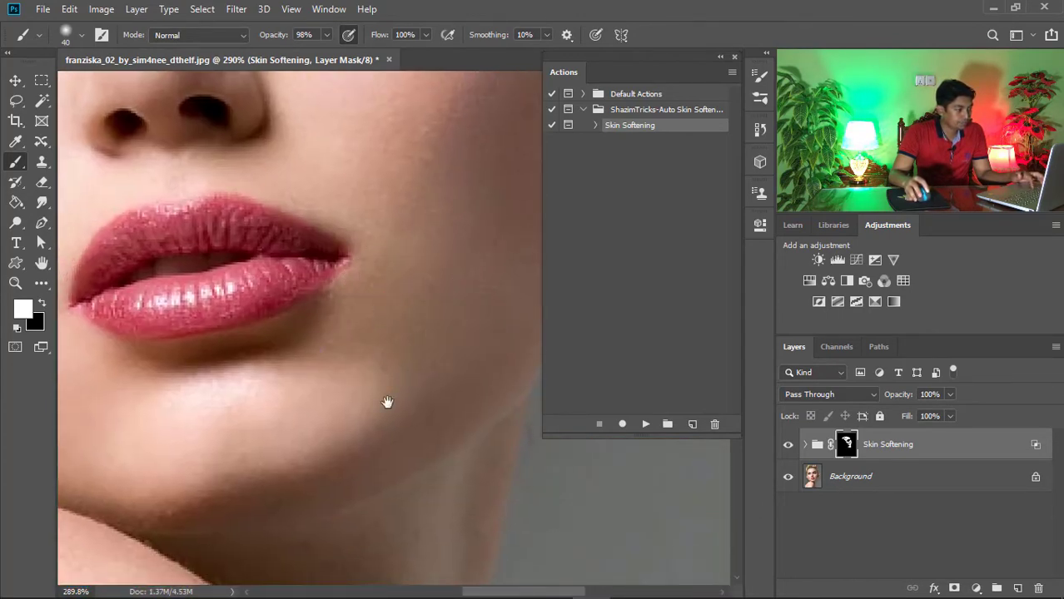
Paint white on the Skin Softening mask over the chin, the neck and the cheek beside the pearl earring
mouse_move(387, 403)
left_mouse_down()
mouse_move(339, 317)
mouse_move(249, 376)
left_mouse_up()
left_click_drag(175, 383, 349, 326)
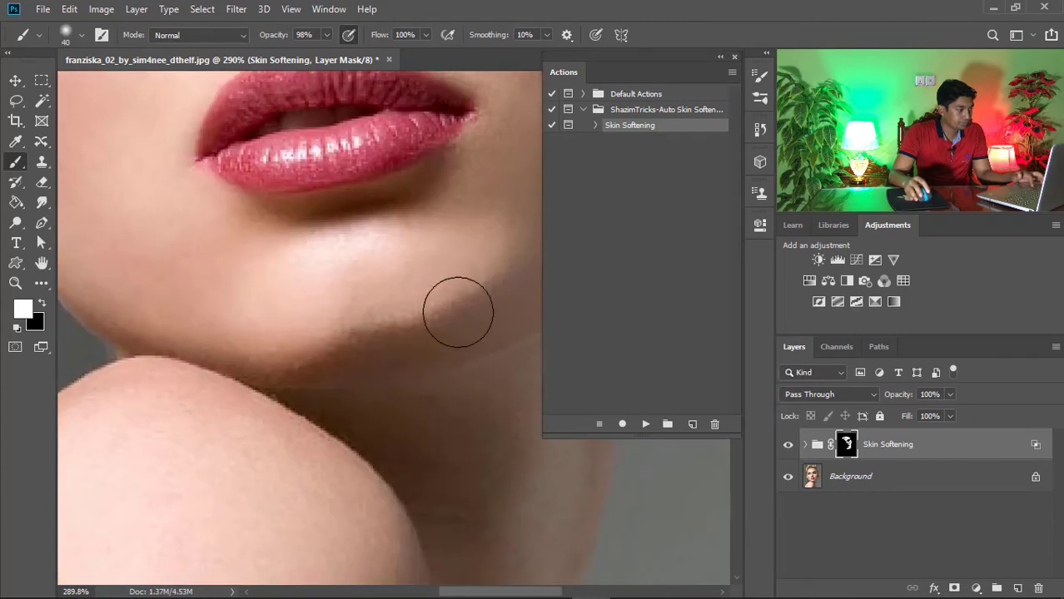
left_click_drag(373, 402, 479, 499)
mouse_move(358, 368)
left_mouse_down()
mouse_move(298, 348)
mouse_move(389, 342)
mouse_move(396, 410)
left_mouse_up()
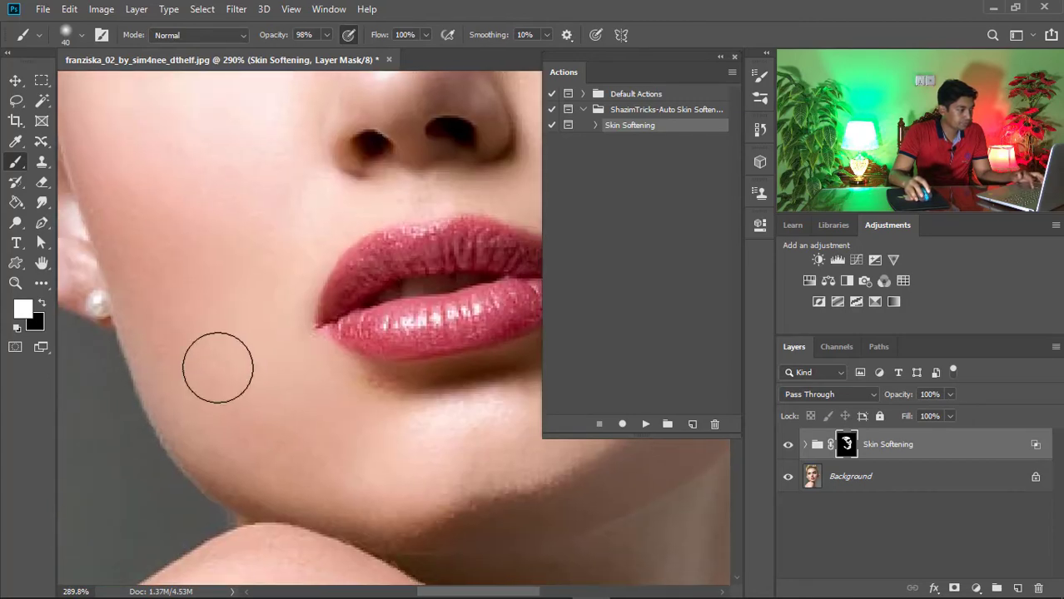
mouse_move(219, 368)
left_mouse_down()
mouse_move(219, 304)
mouse_move(261, 288)
left_mouse_up()
left_click_drag(284, 323, 300, 428)
left_click_drag(299, 239, 209, 300)
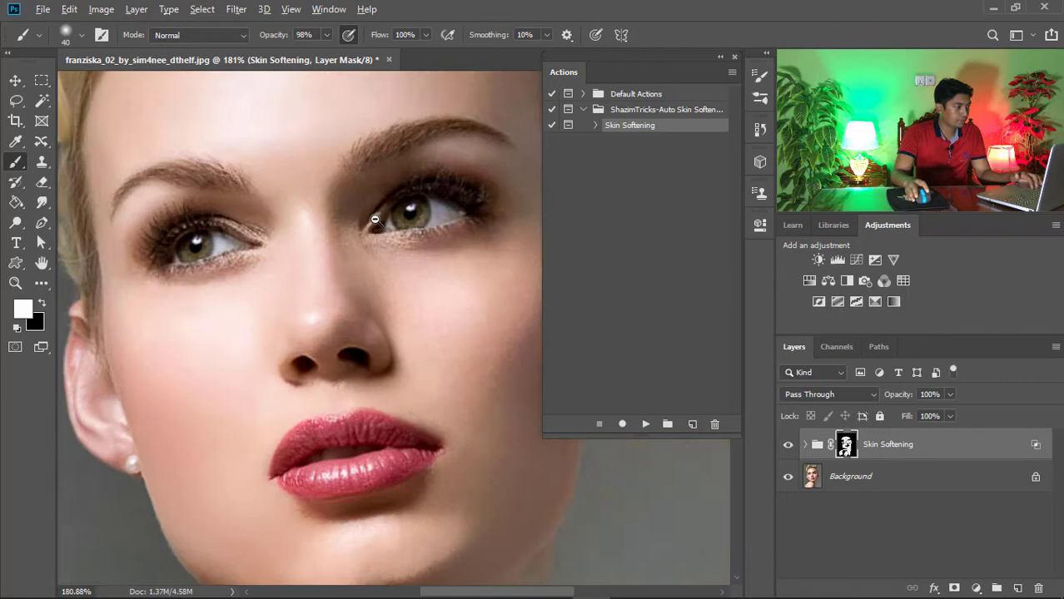
scroll(375, 218, "down", 2)
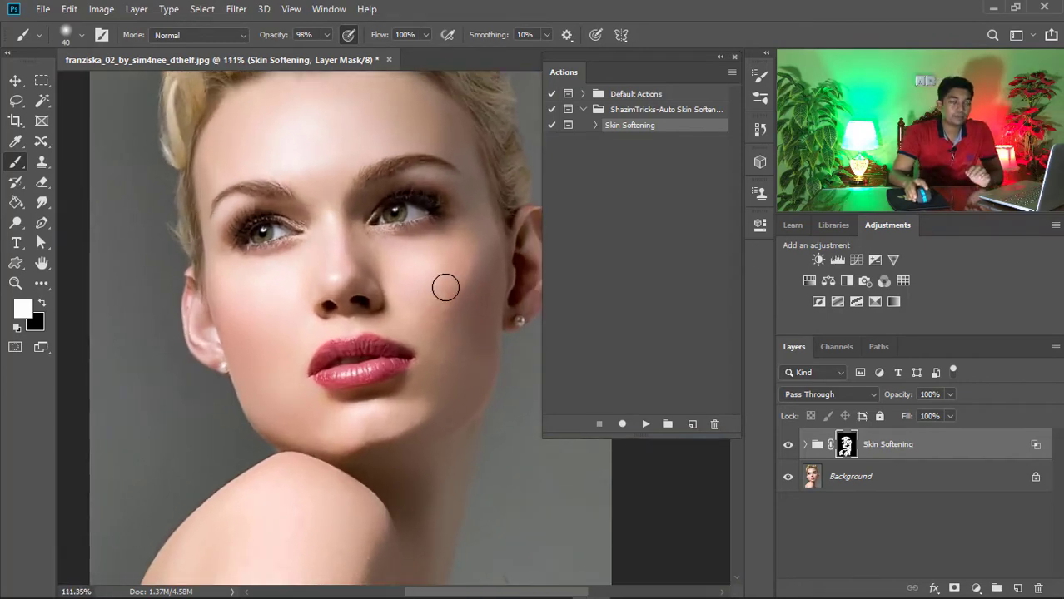
scroll(391, 231, "up", 2)
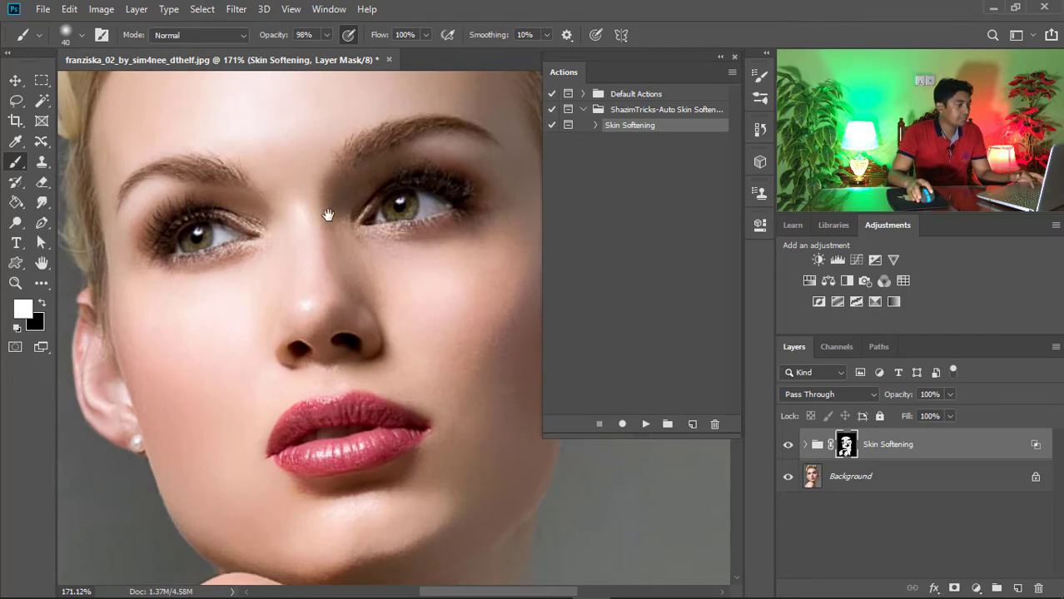
left_click_drag(324, 217, 337, 261)
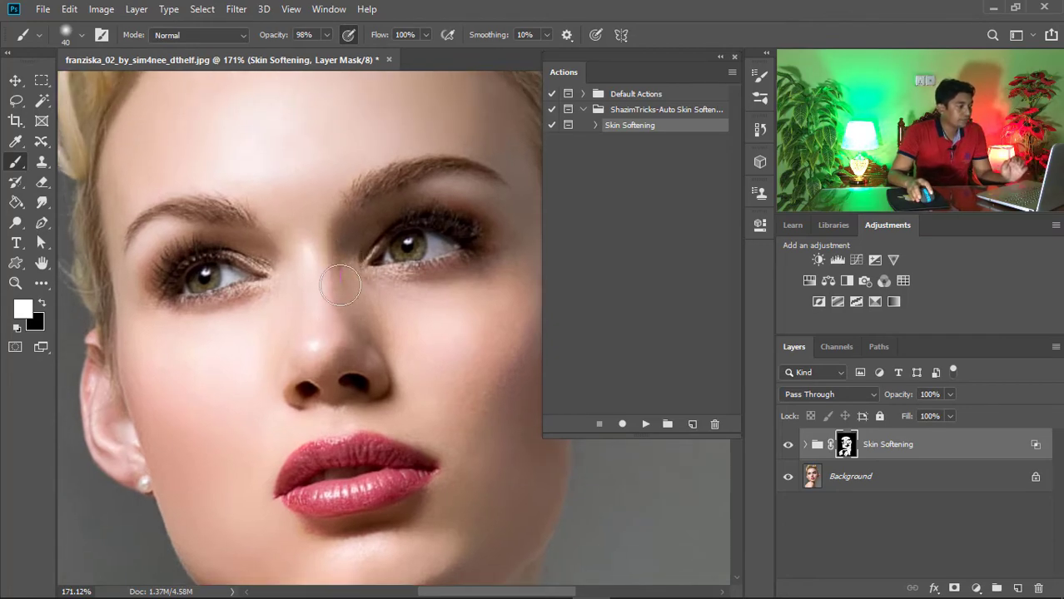